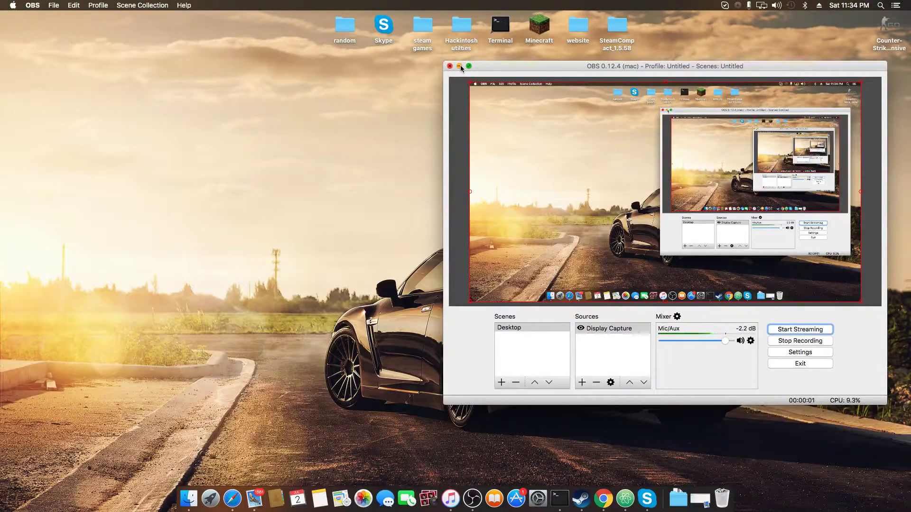
{"action": "left_click", "coordinate": [459, 66]}
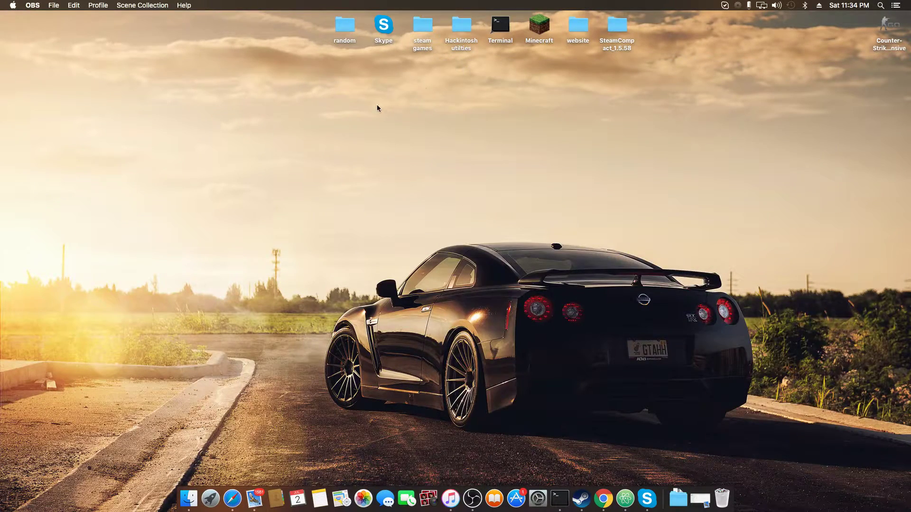
{"action": "left_click", "coordinate": [298, 108]}
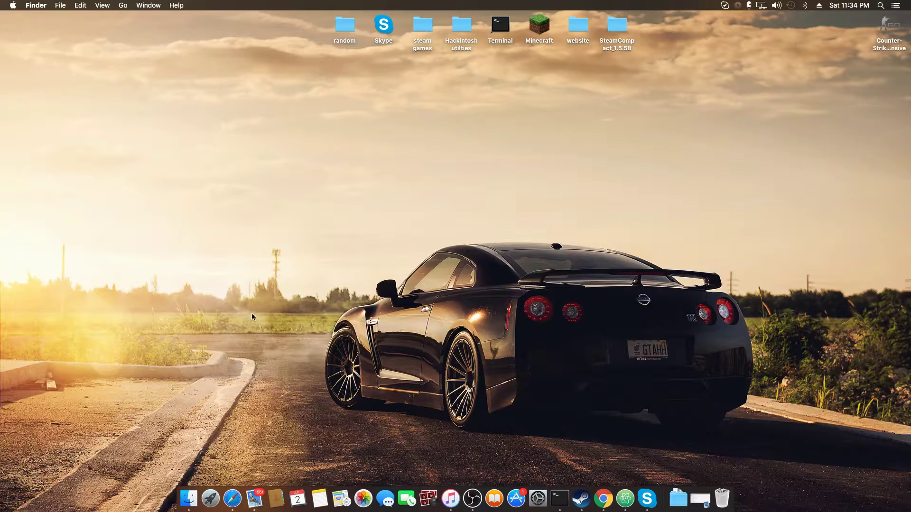
Open a new Safari window and go to deviantart.com.
{"action": "right_click", "coordinate": [239, 491]}
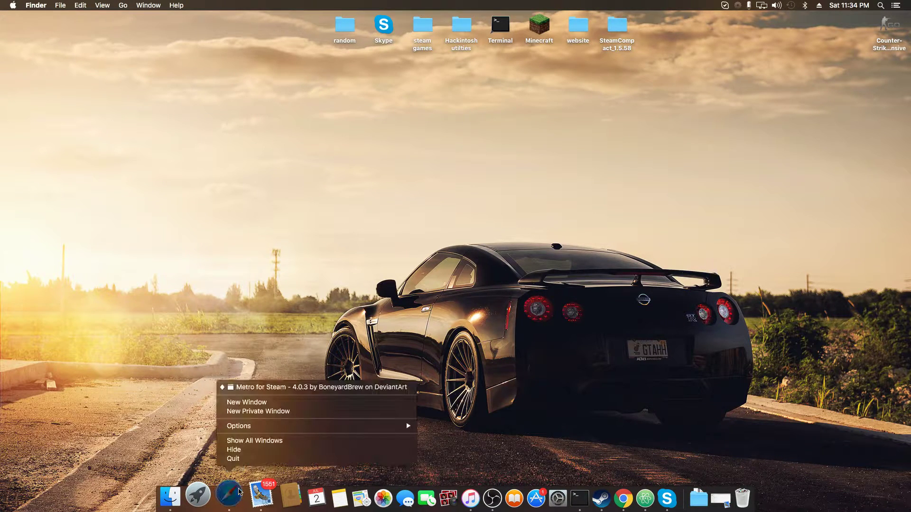
{"action": "left_click", "coordinate": [252, 402]}
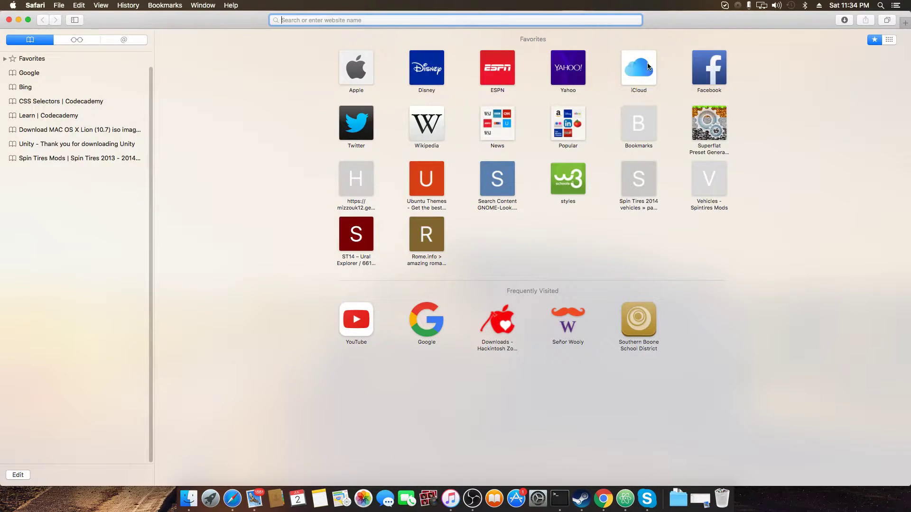
{"action": "type", "text": "devvia"}
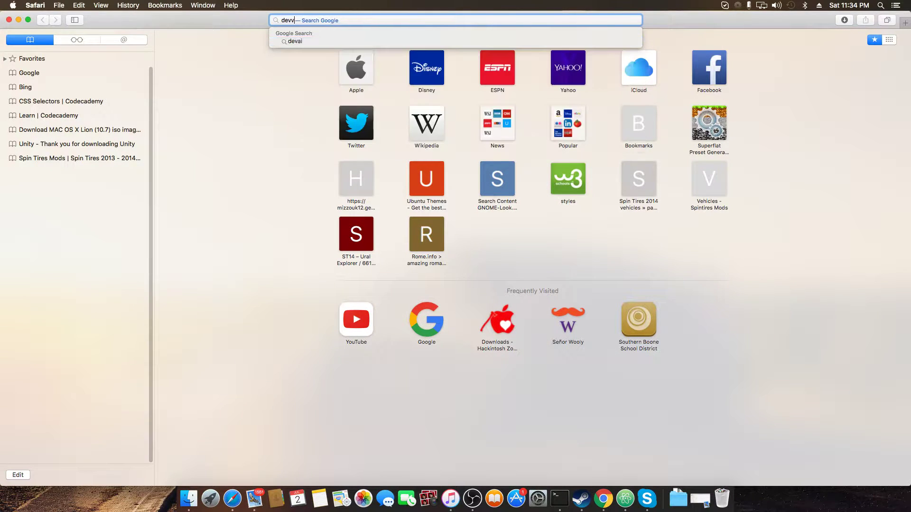
{"action": "key", "text": "BackSpace"}
{"action": "key", "text": "BackSpace"}
{"action": "key", "text": "BackSpace"}
{"action": "type", "text": "iantart.com"}
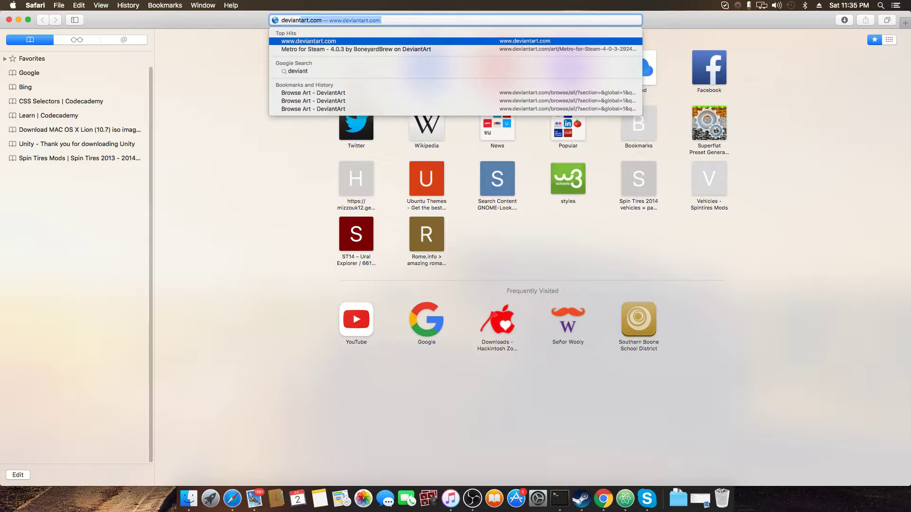
{"action": "key", "text": "Return"}
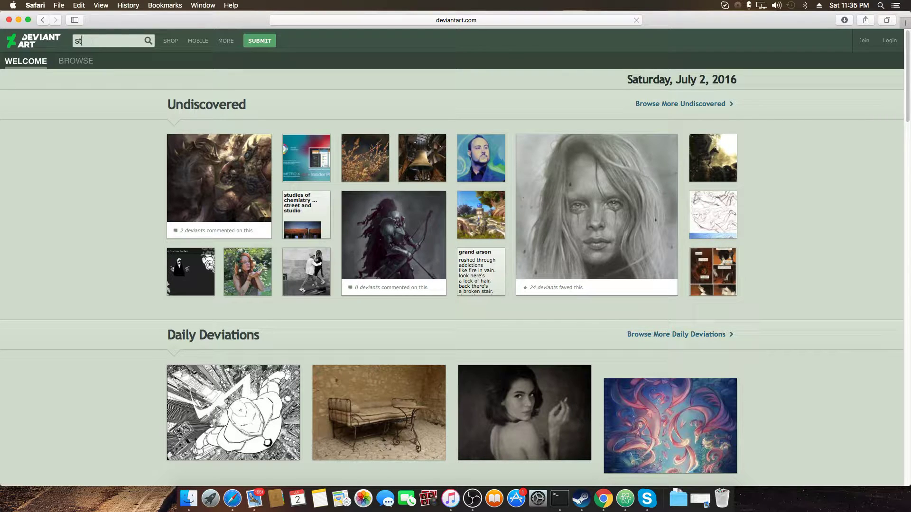
Search DeviantArt for "steam skin" and open the page of the Metro for Steam skin.
{"action": "type", "text": "steam skin"}
{"action": "key", "text": "Return"}
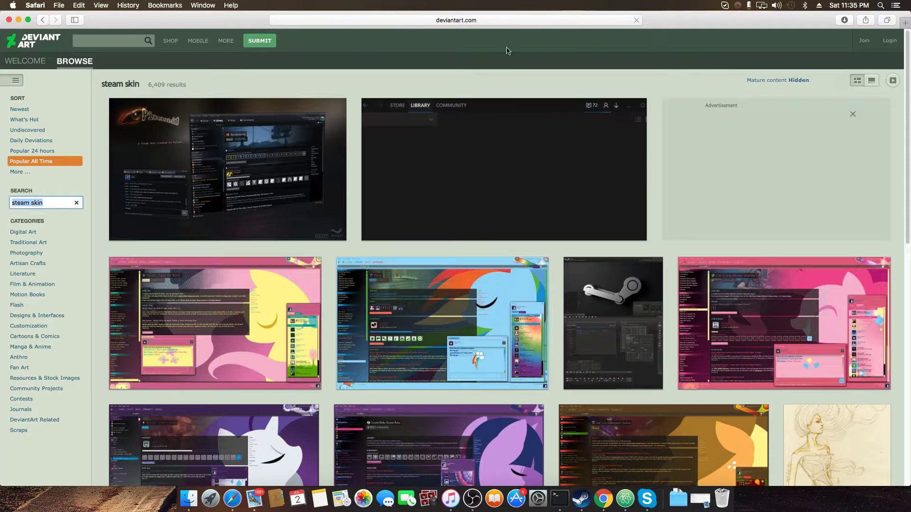
{"action": "left_click", "coordinate": [484, 163]}
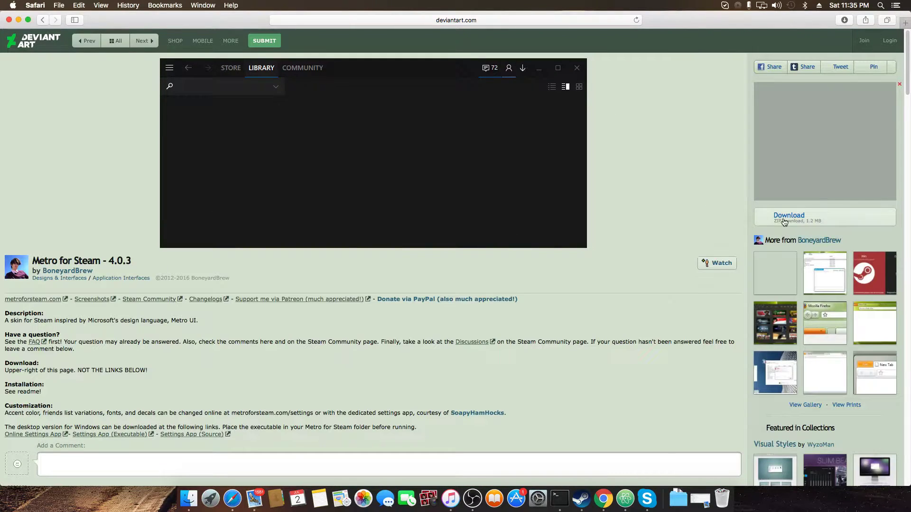
Download the Metro for Steam - 4.0.3 ZIP and show the browser's list of downloads.
{"action": "left_click", "coordinate": [782, 222]}
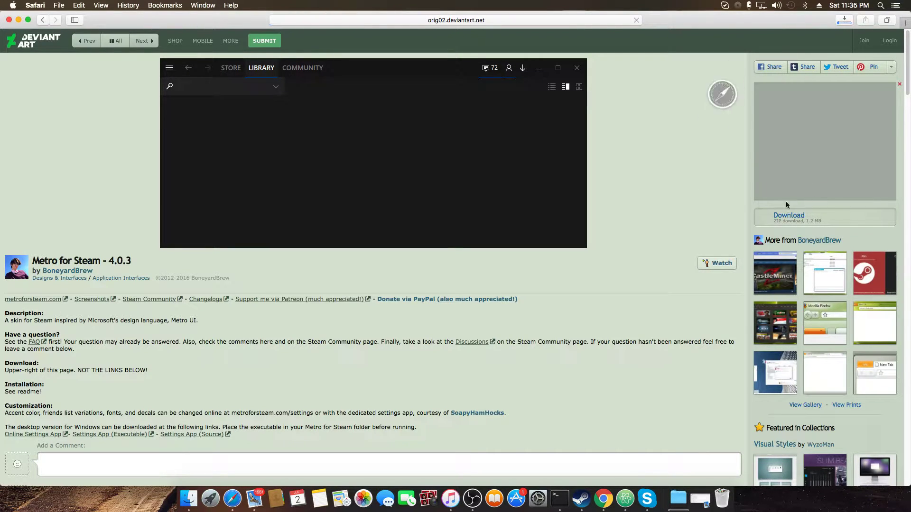
{"action": "left_click", "coordinate": [847, 22]}
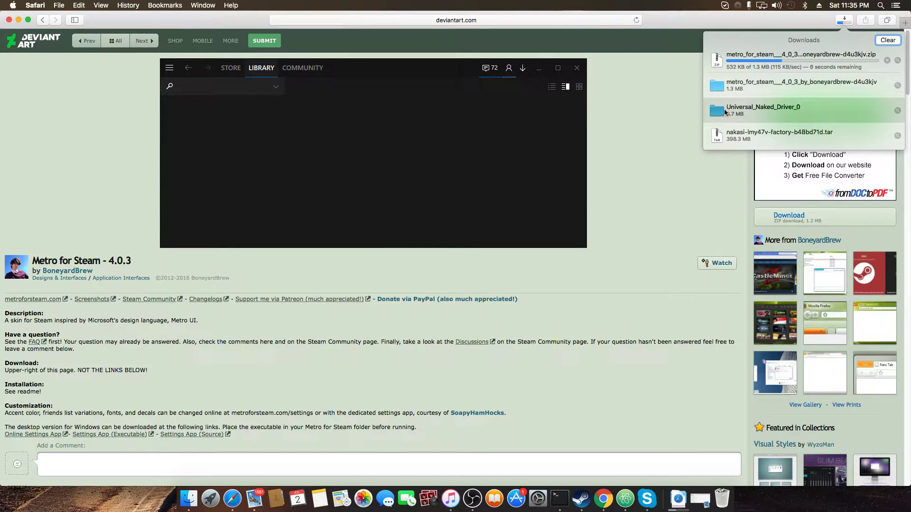
{"action": "double_click", "coordinate": [779, 109]}
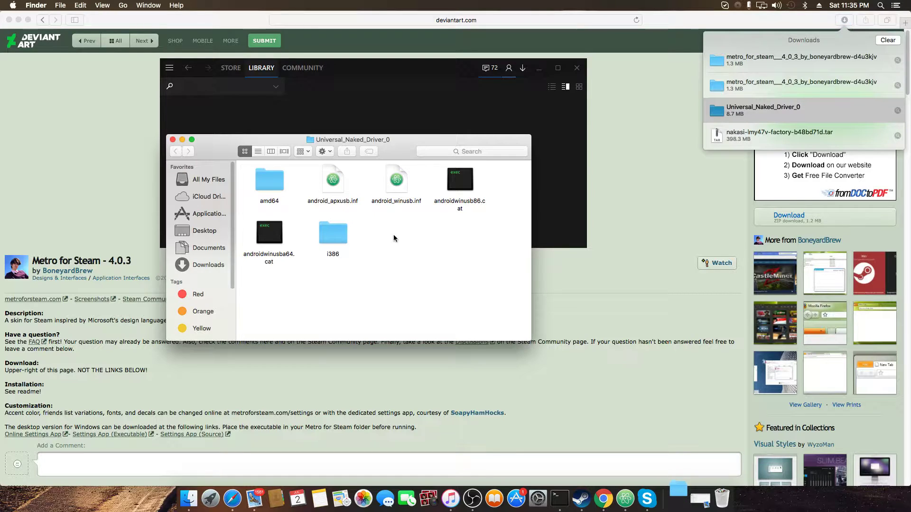
{"action": "left_click_drag", "start_coordinate": [349, 145], "coordinate": [398, 116]}
{"action": "double_click", "coordinate": [318, 153]}
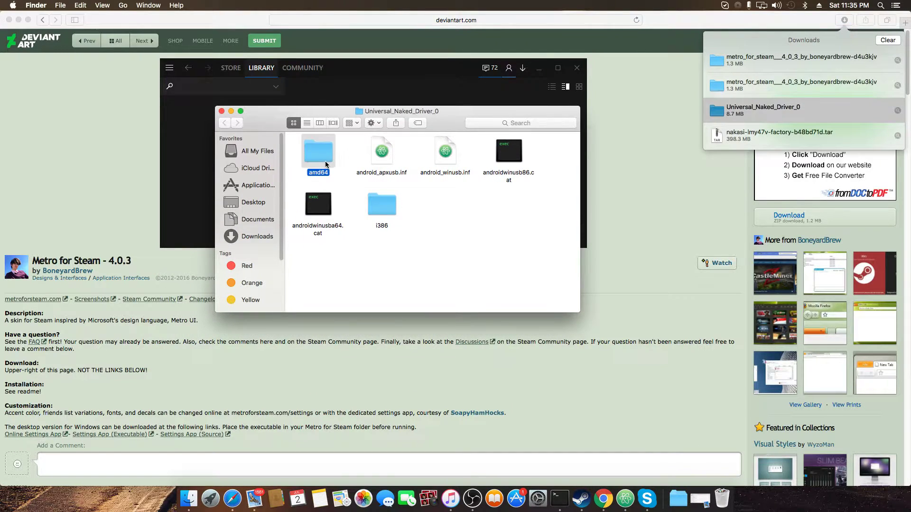
{"action": "left_click", "coordinate": [226, 123]}
{"action": "left_click", "coordinate": [221, 111]}
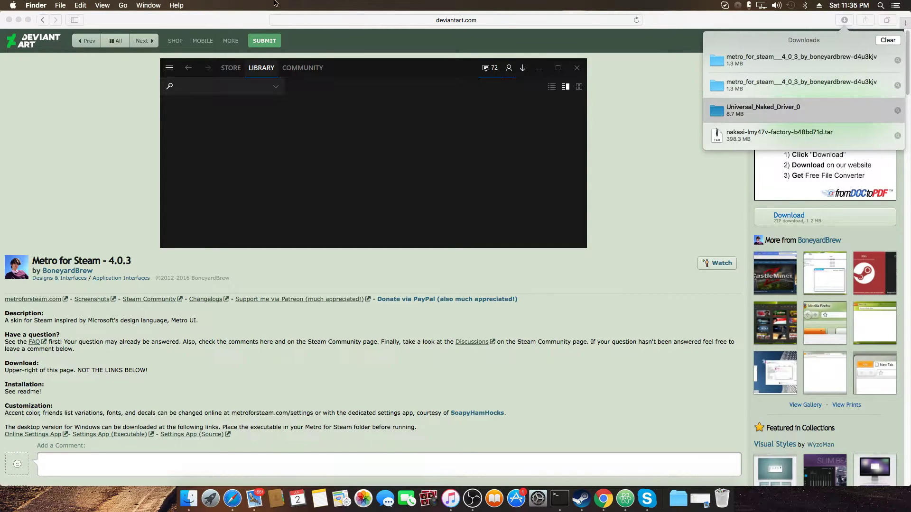
Place the downloaded metro_for_steam folder on the desktop from the downloads list and close the browser window.
{"action": "left_click", "coordinate": [252, 20]}
{"action": "left_click", "coordinate": [165, 6]}
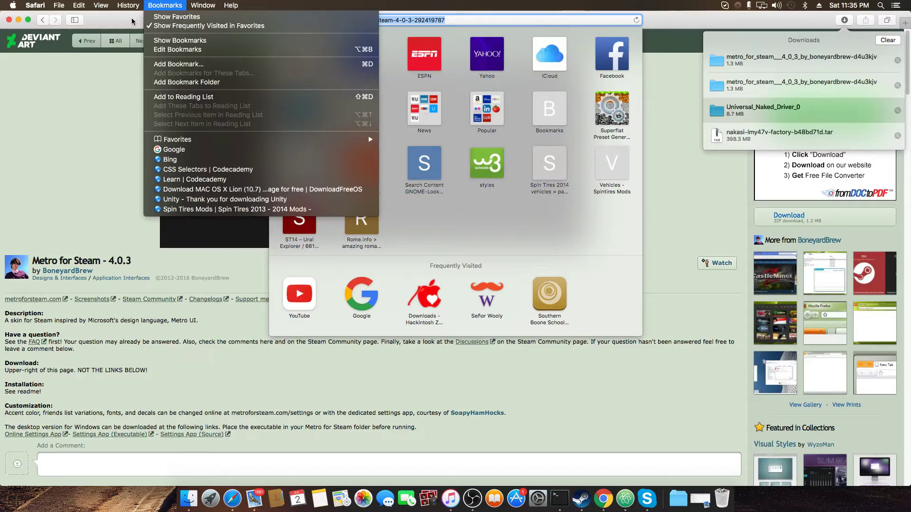
{"action": "left_click_drag", "start_coordinate": [132, 22], "coordinate": [215, 115]}
{"action": "left_click_drag", "start_coordinate": [904, 176], "coordinate": [285, 67]}
{"action": "left_click", "coordinate": [427, 112]}
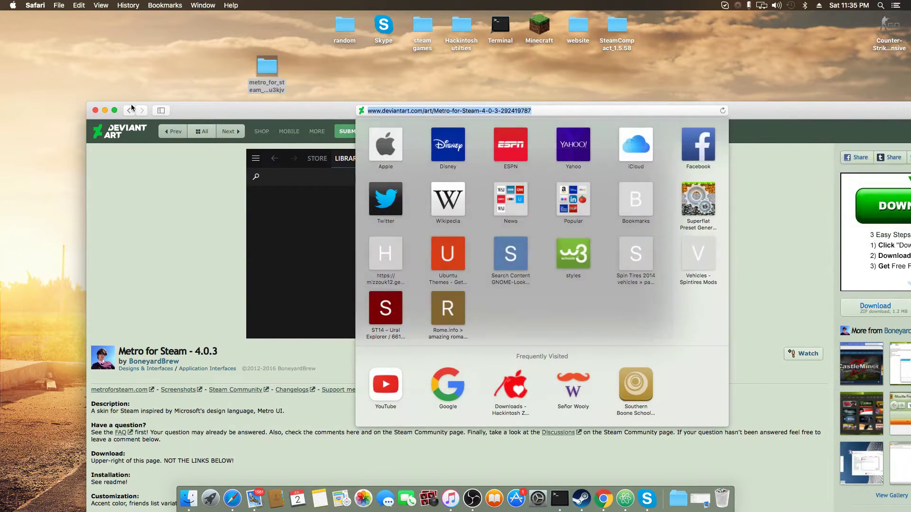
{"action": "key", "text": "Escape"}
{"action": "left_click", "coordinate": [95, 110]}
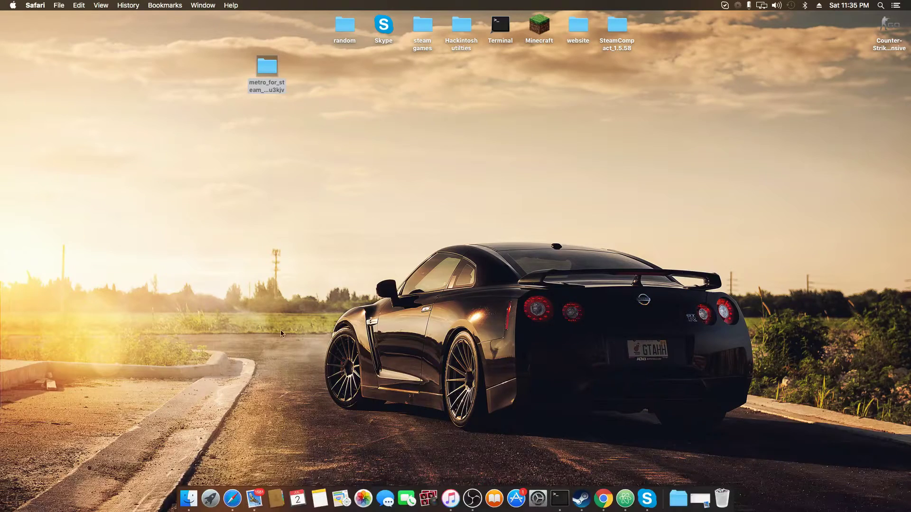
In Finder, show the package contents of the Steam application and go to the skins folder inside Contents/MacOS.
{"action": "left_click", "coordinate": [195, 498]}
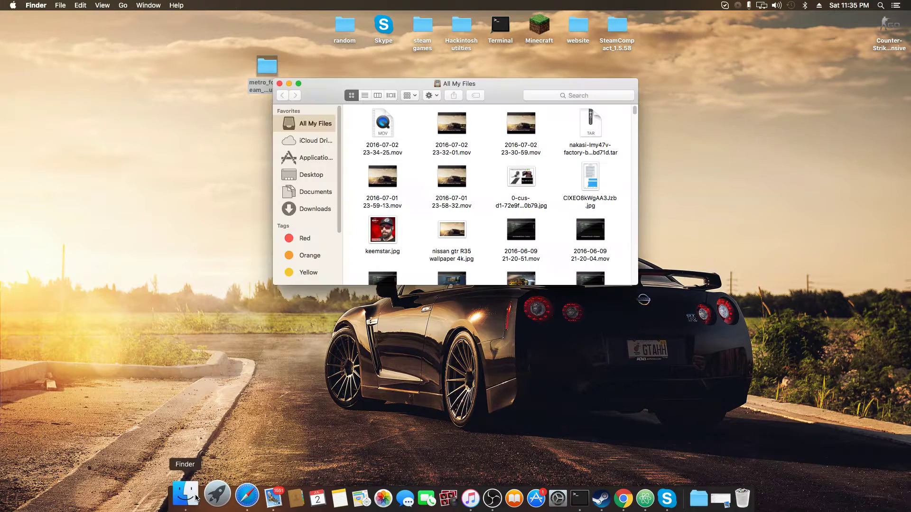
{"action": "left_click", "coordinate": [311, 161]}
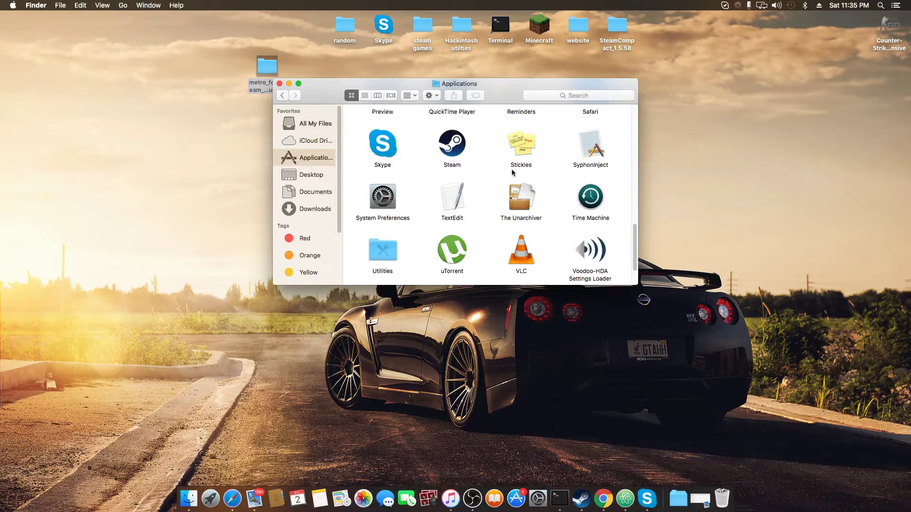
{"action": "right_click", "coordinate": [459, 149]}
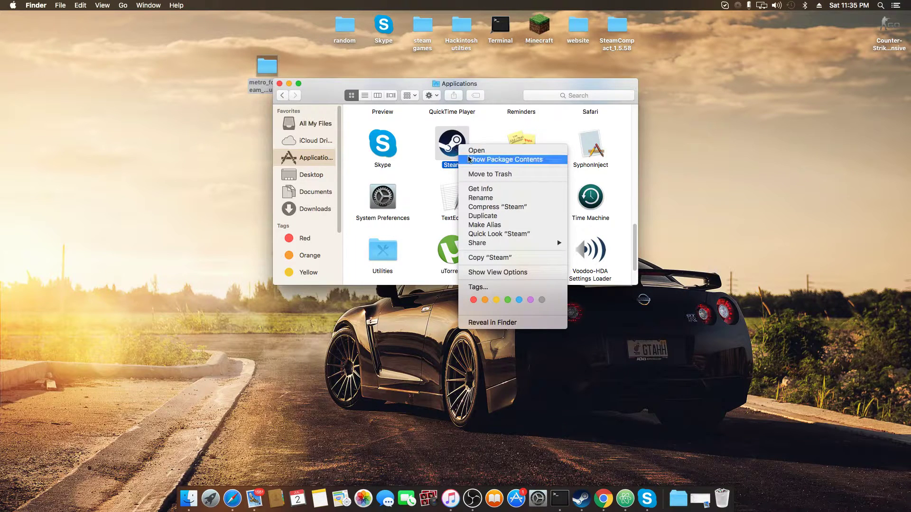
{"action": "left_click", "coordinate": [469, 160]}
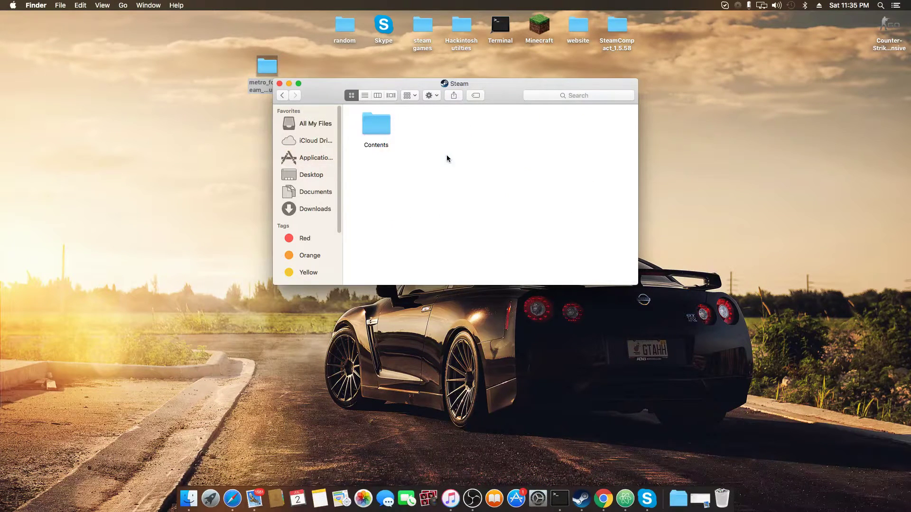
{"action": "double_click", "coordinate": [385, 129]}
{"action": "double_click", "coordinate": [570, 129]}
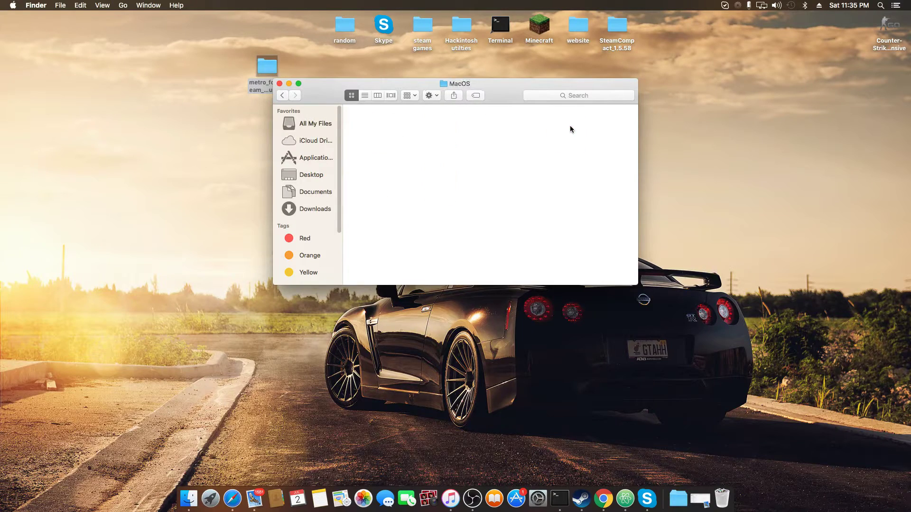
{"action": "double_click", "coordinate": [436, 180]}
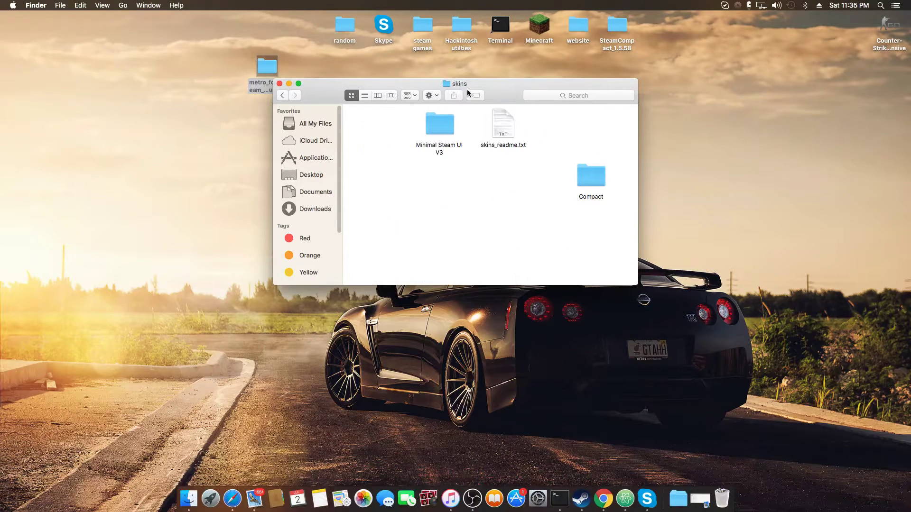
Move the Metro for Steam folder from the downloaded folder on the desktop into Steam's skins folder, and close both Finder windows.
{"action": "left_click_drag", "start_coordinate": [457, 86], "coordinate": [545, 96]}
{"action": "mouse_move", "coordinate": [284, 78]}
{"action": "left_mouse_down"}
{"action": "mouse_move", "coordinate": [349, 104]}
{"action": "mouse_move", "coordinate": [272, 90]}
{"action": "left_mouse_up"}
{"action": "left_click", "coordinate": [256, 162]}
{"action": "double_click", "coordinate": [266, 93]}
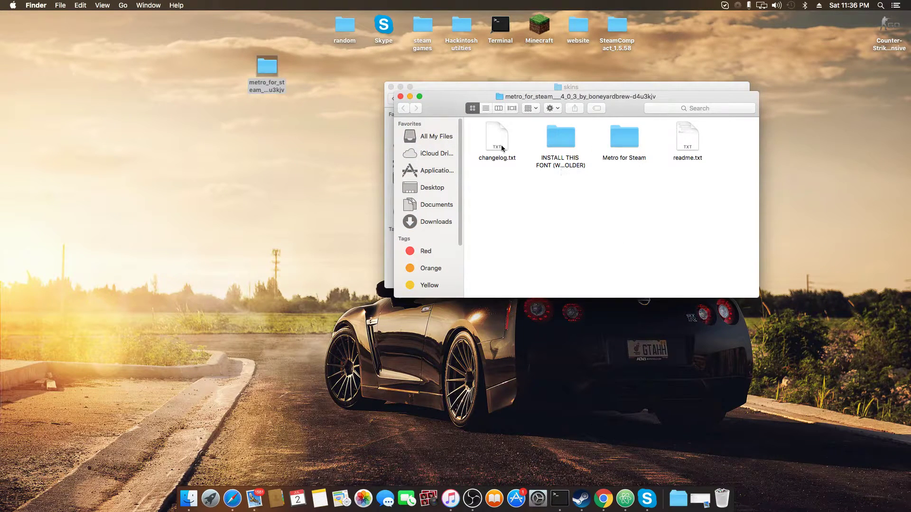
{"action": "left_click_drag", "start_coordinate": [437, 97], "coordinate": [612, 98]}
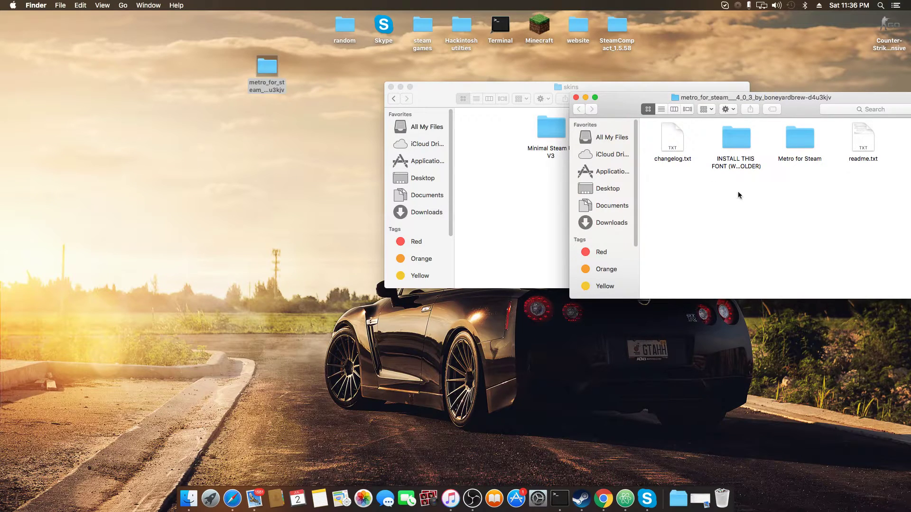
{"action": "left_click_drag", "start_coordinate": [803, 138], "coordinate": [496, 205]}
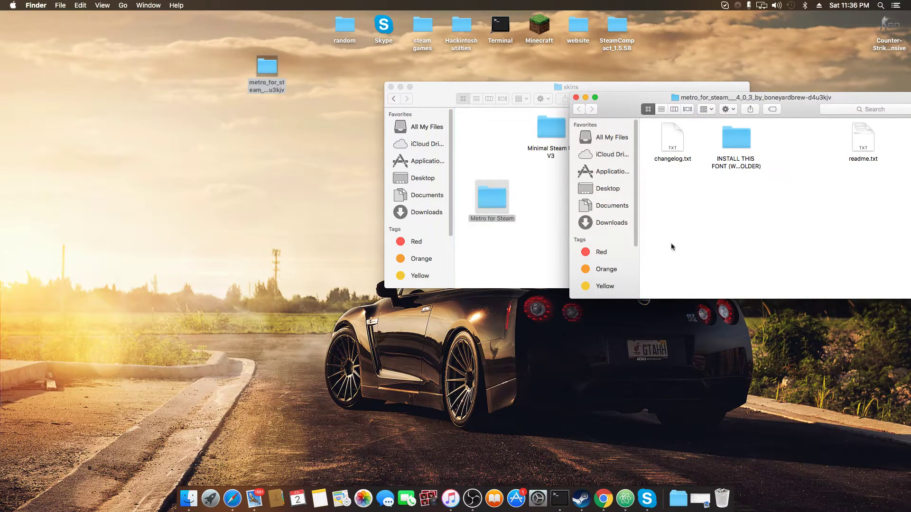
{"action": "left_click", "coordinate": [576, 97]}
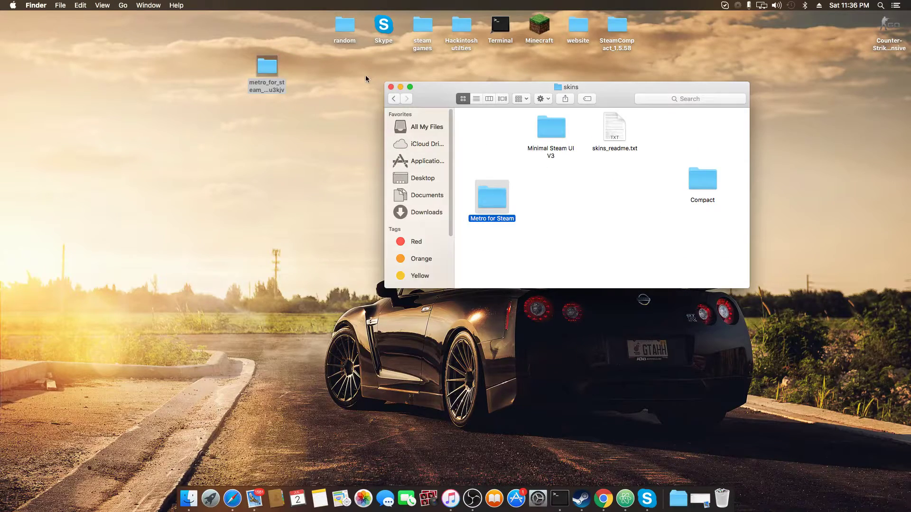
{"action": "left_click", "coordinate": [392, 87]}
Switch to Steam, set the skin to Metro for Steam in the Interface preferences, and restart Steam.
{"action": "left_click", "coordinate": [582, 498]}
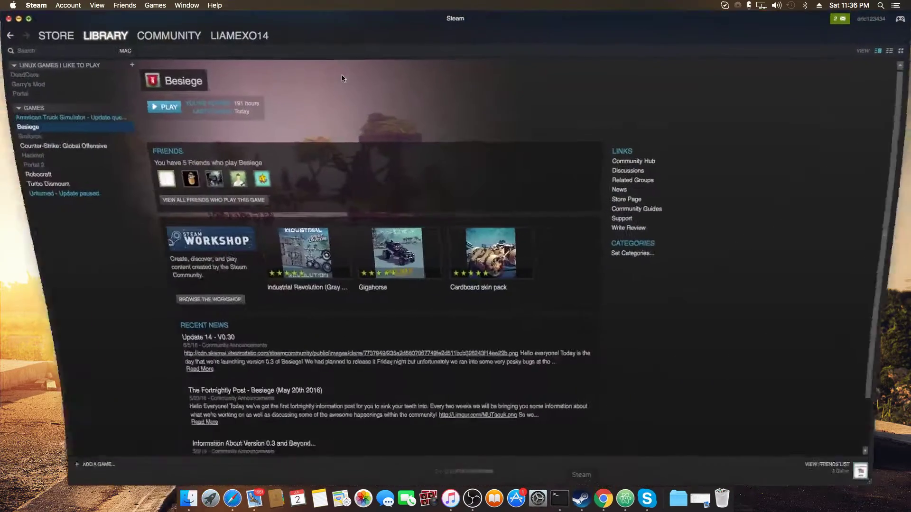
{"action": "left_click", "coordinate": [36, 5]}
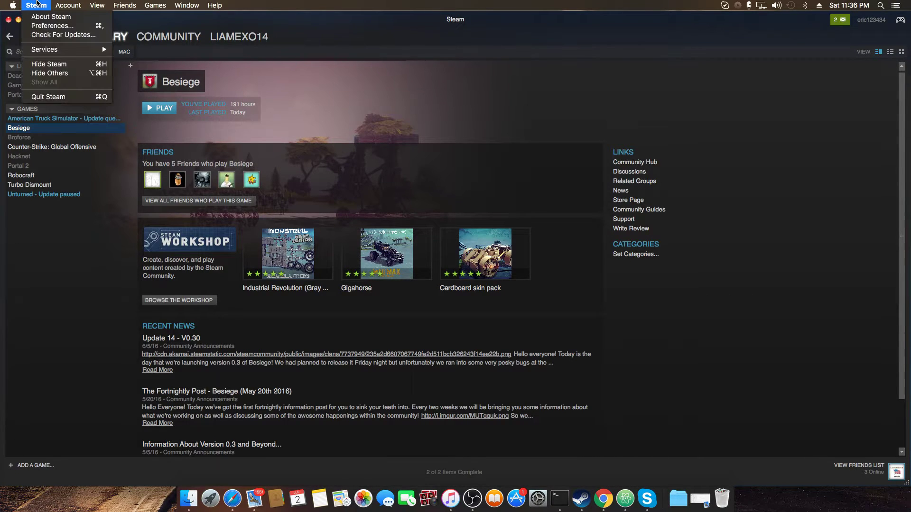
{"action": "left_click", "coordinate": [50, 25]}
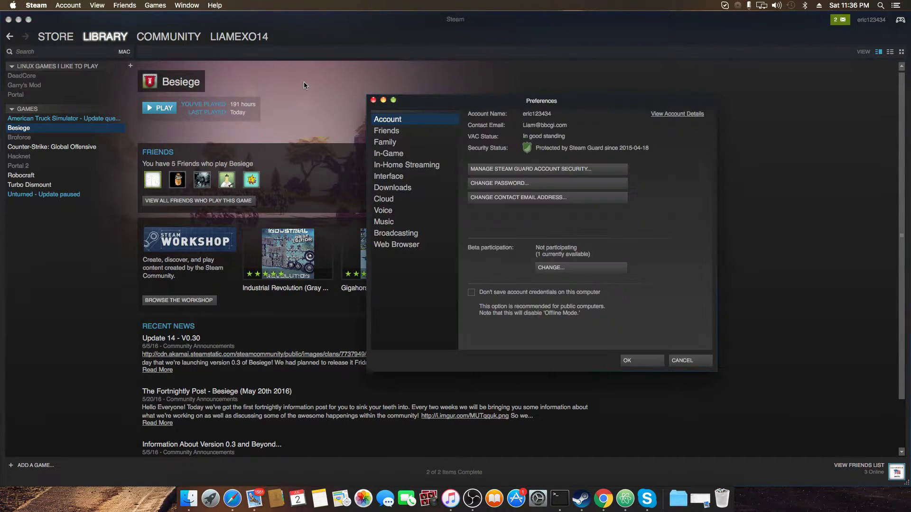
{"action": "left_click", "coordinate": [390, 178]}
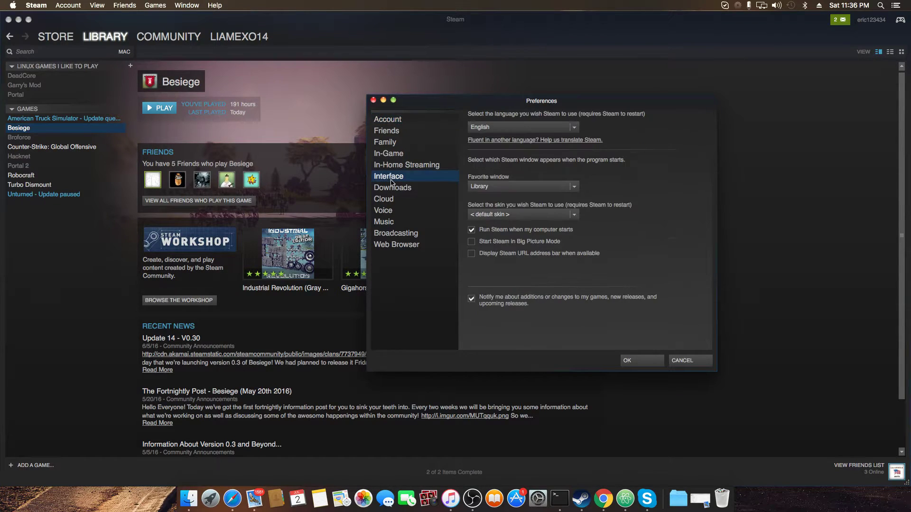
{"action": "left_click", "coordinate": [519, 215]}
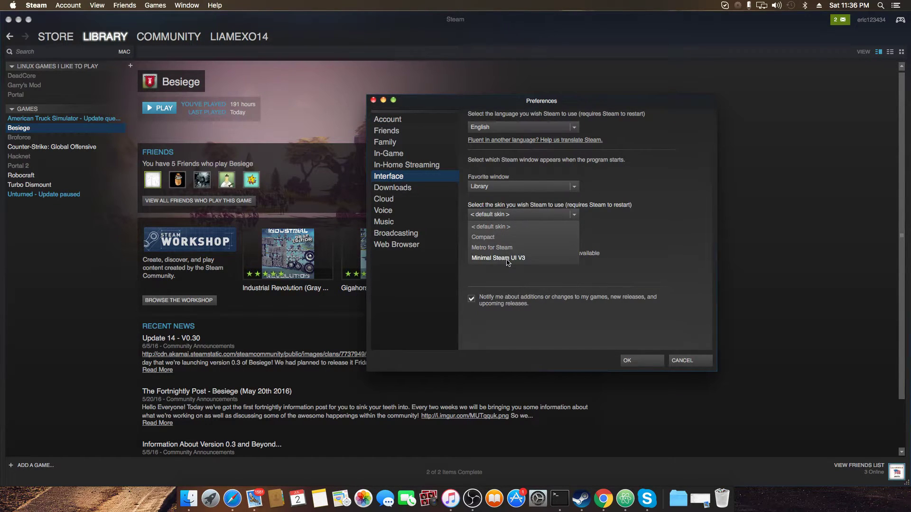
{"action": "left_click", "coordinate": [496, 248]}
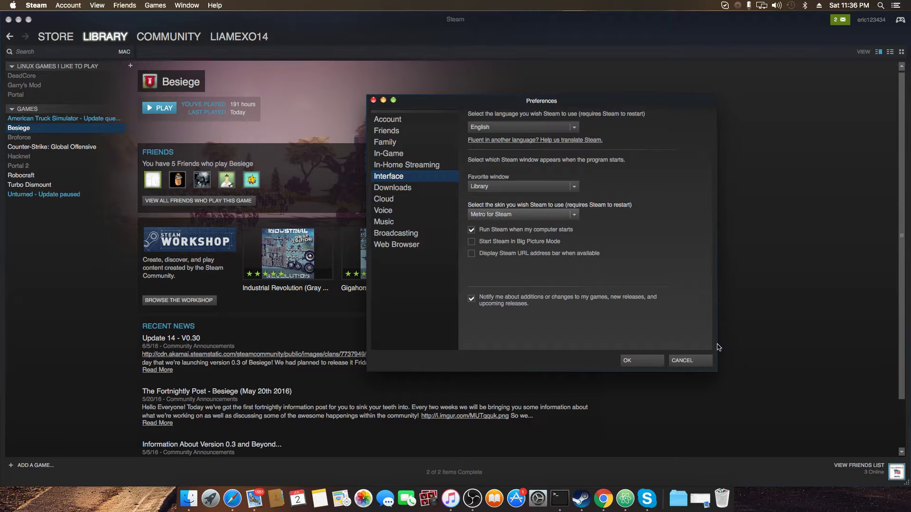
{"action": "left_click", "coordinate": [641, 360]}
{"action": "left_click", "coordinate": [447, 269]}
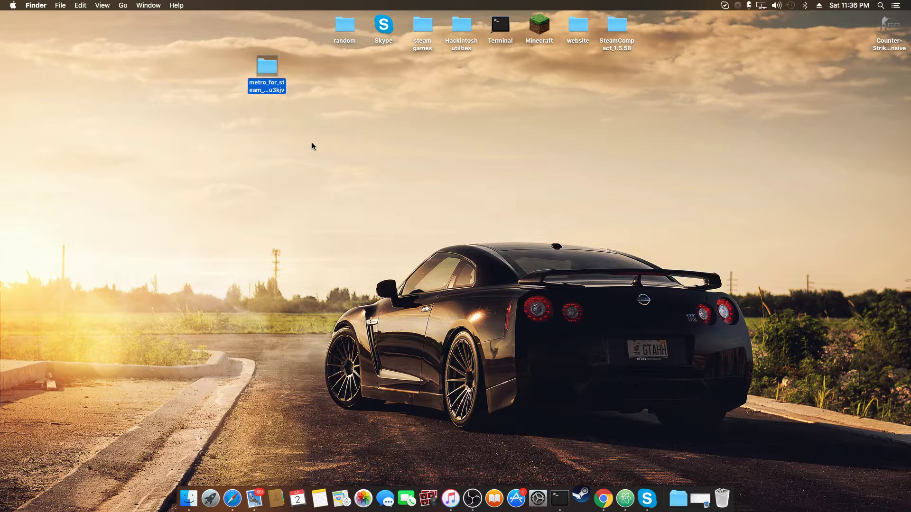
Move the metro_for_steam folder into the row of desktop icons and dismiss the e-mail confirmation banner in Steam.
{"action": "left_click_drag", "start_coordinate": [257, 65], "coordinate": [294, 25]}
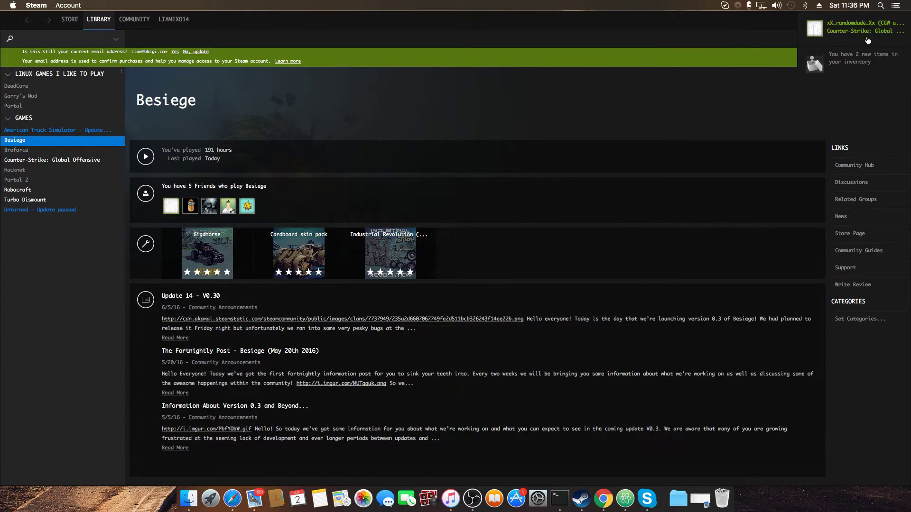
{"action": "left_click", "coordinate": [903, 54]}
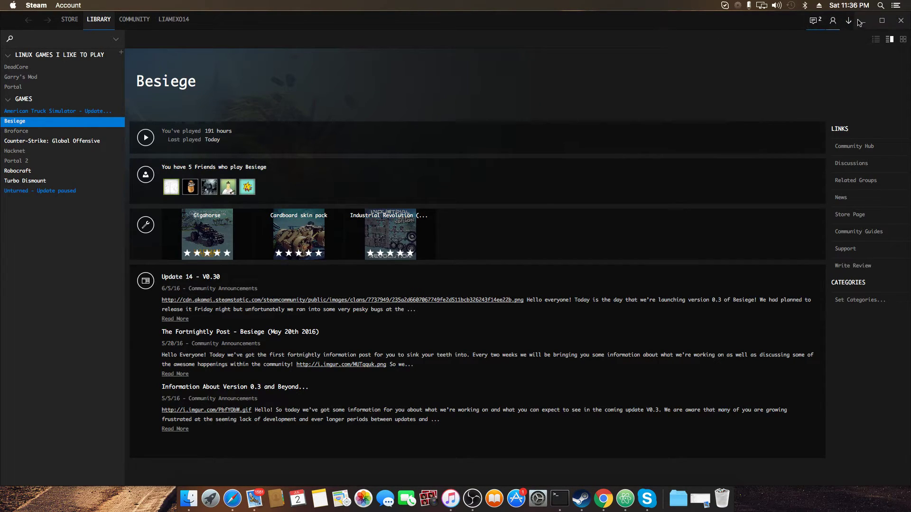
{"action": "left_click", "coordinate": [863, 21]}
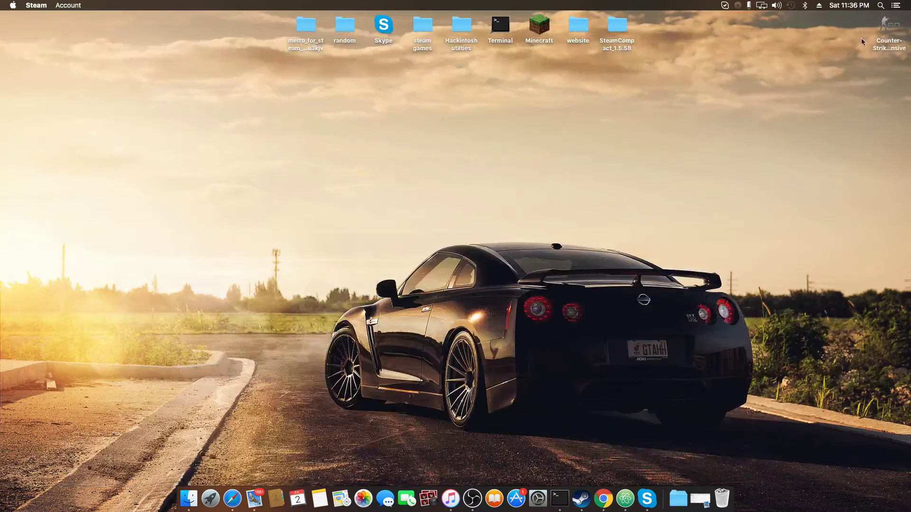
{"action": "left_click", "coordinate": [581, 498]}
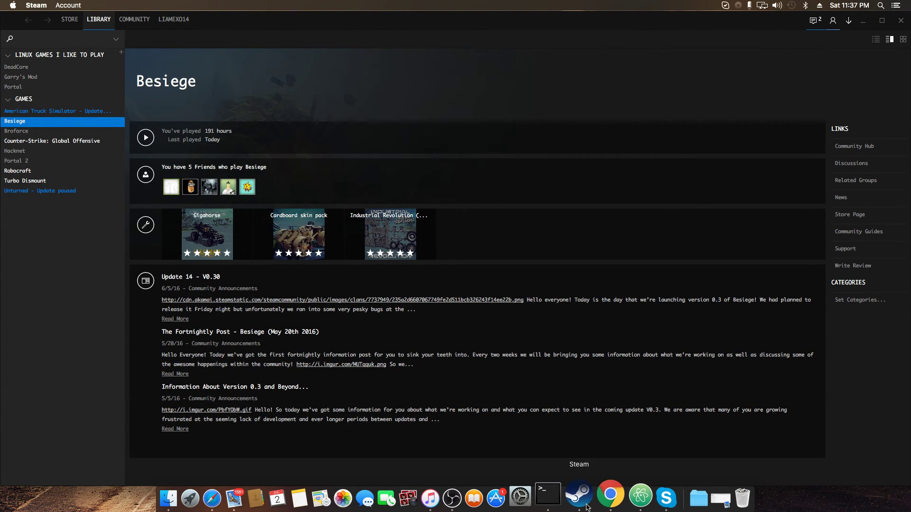
{"action": "left_click", "coordinate": [472, 496]}
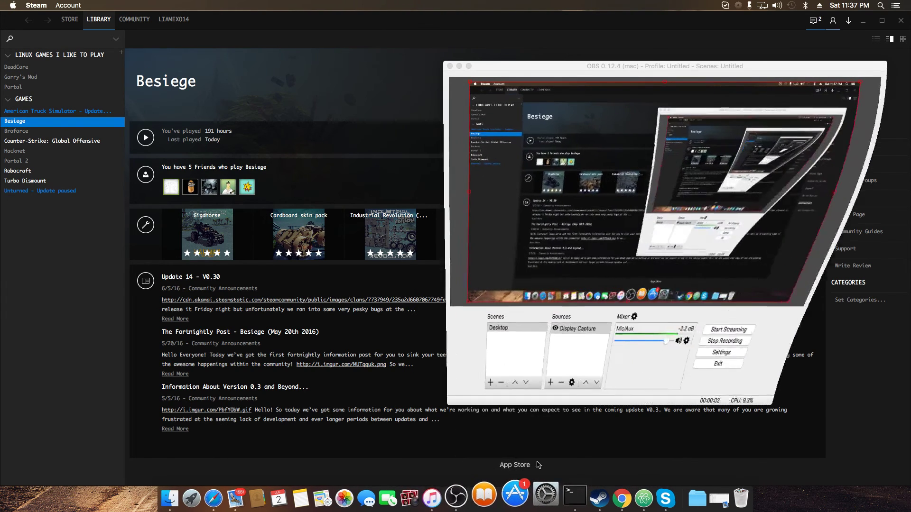